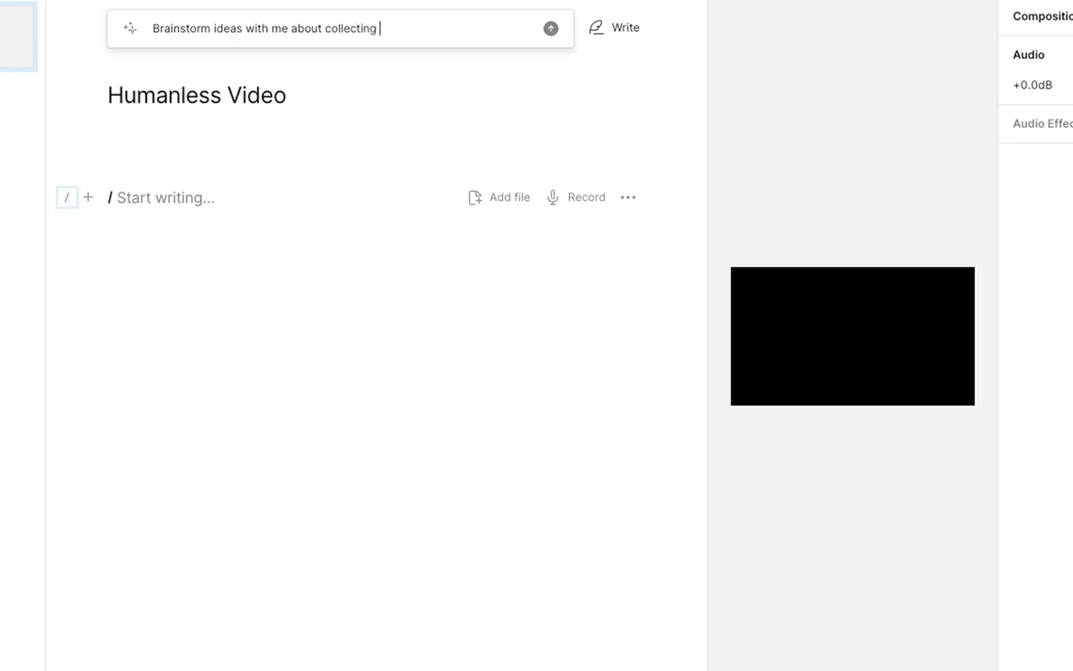
Step: Ask the AI to brainstorm ideas about collecting captchas, and copy its fifth idea, "Integration with Other Platforms", with its description
type("as")
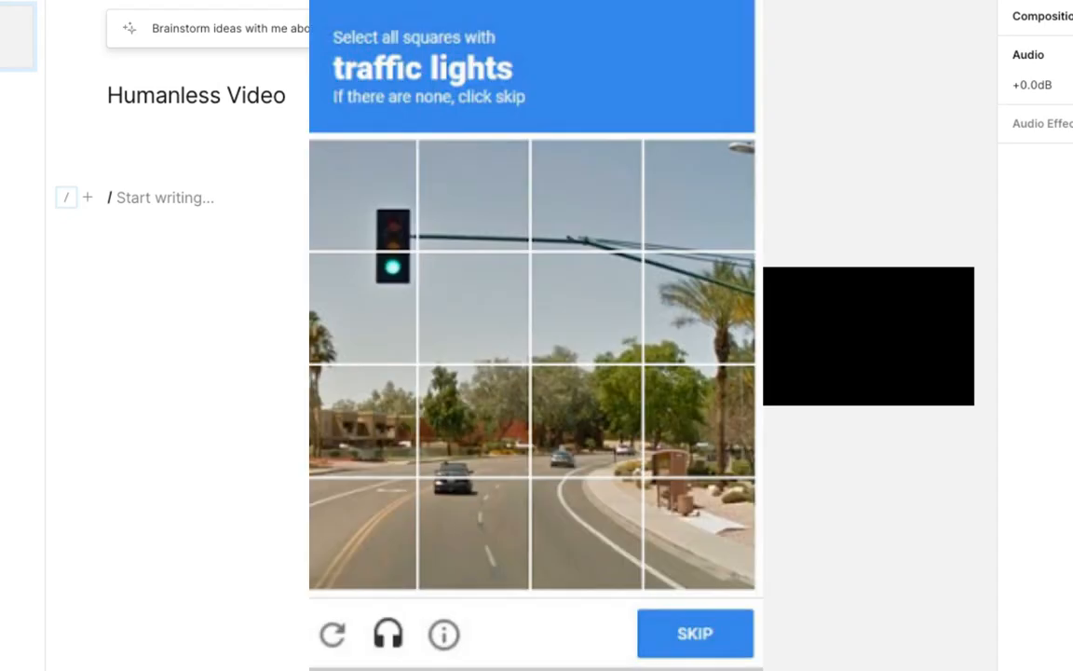
key("Return")
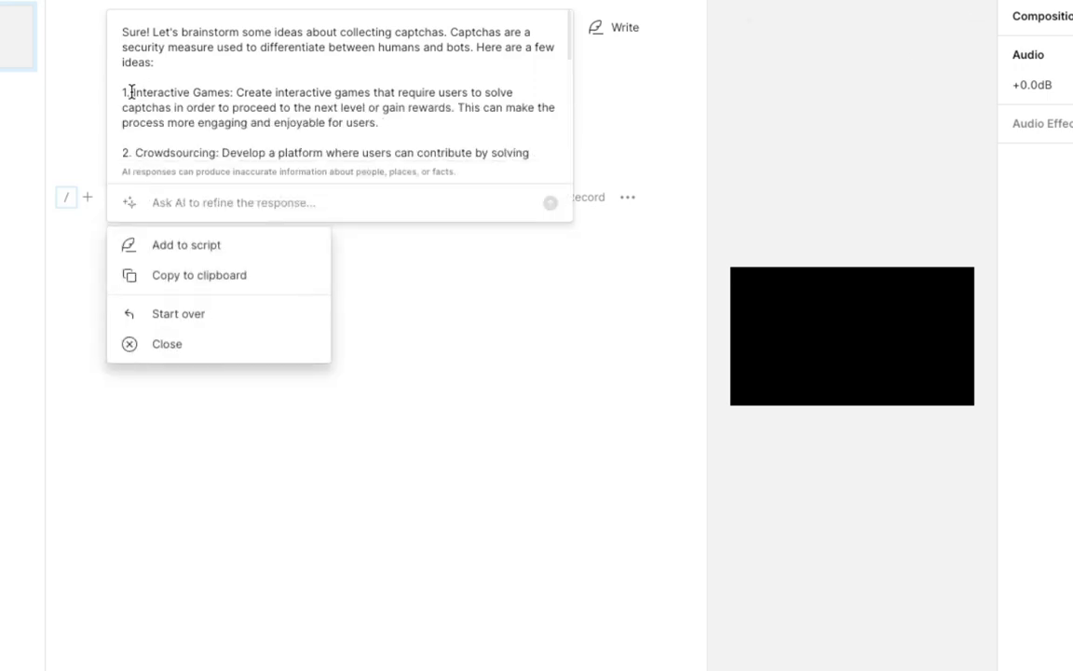
scroll(280, 109, "down", 3)
scroll(280, 109, "down", 3)
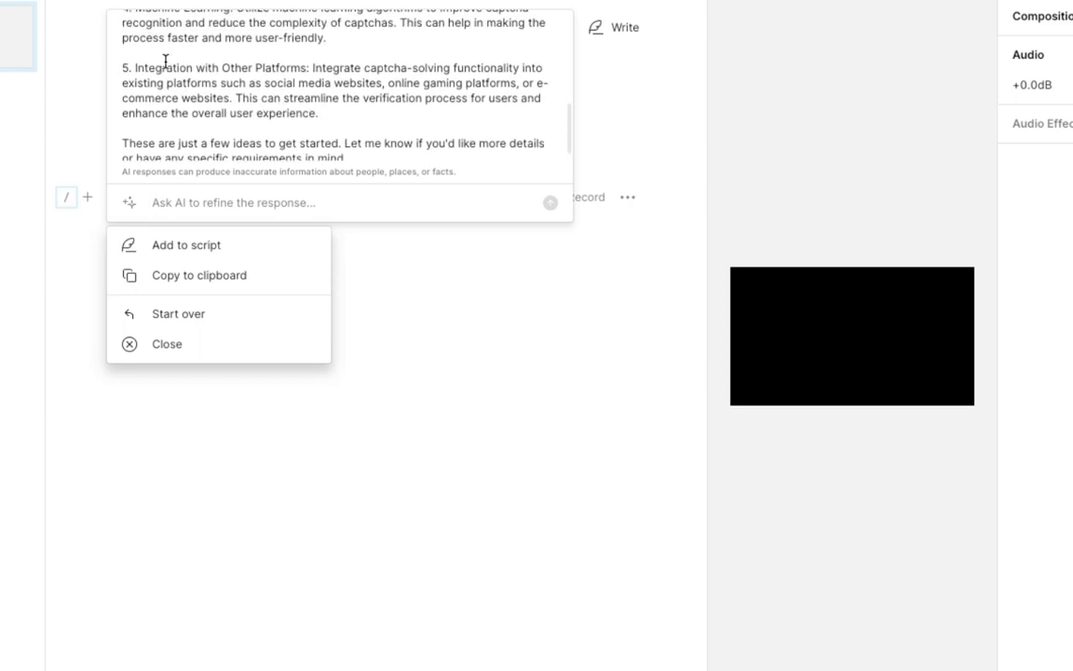
left_click_drag(134, 68, 354, 117)
key("ctrl+c")
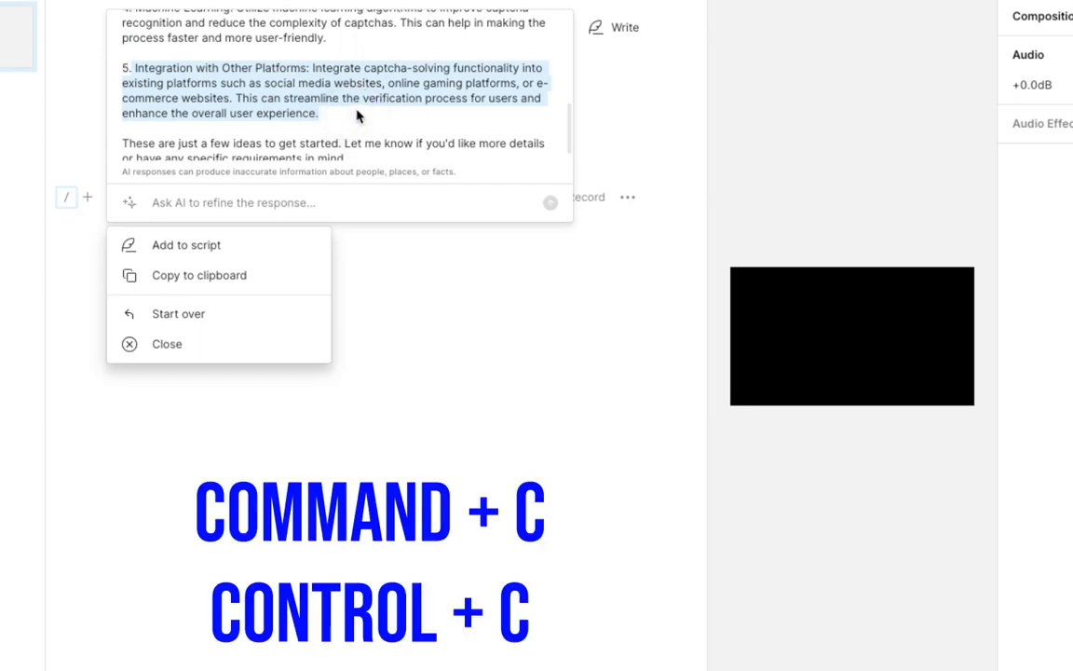
left_click(154, 352)
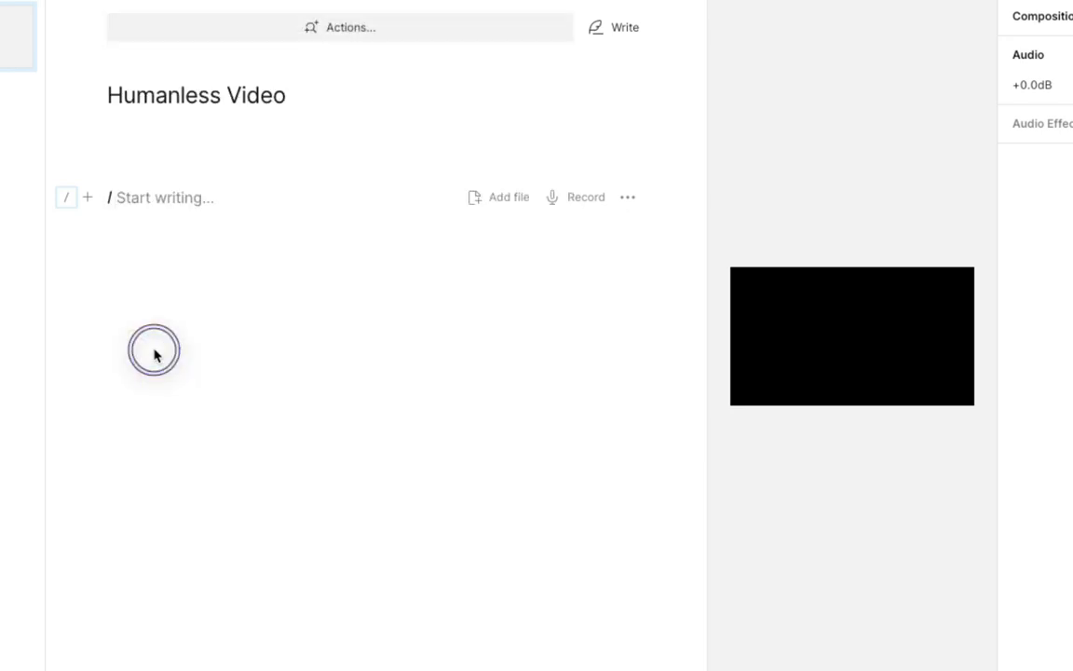
Step: Have the AI outline a spoken script about the copied "Integration with Other Platforms" idea, and dismiss the outline after reading it
left_click(360, 36)
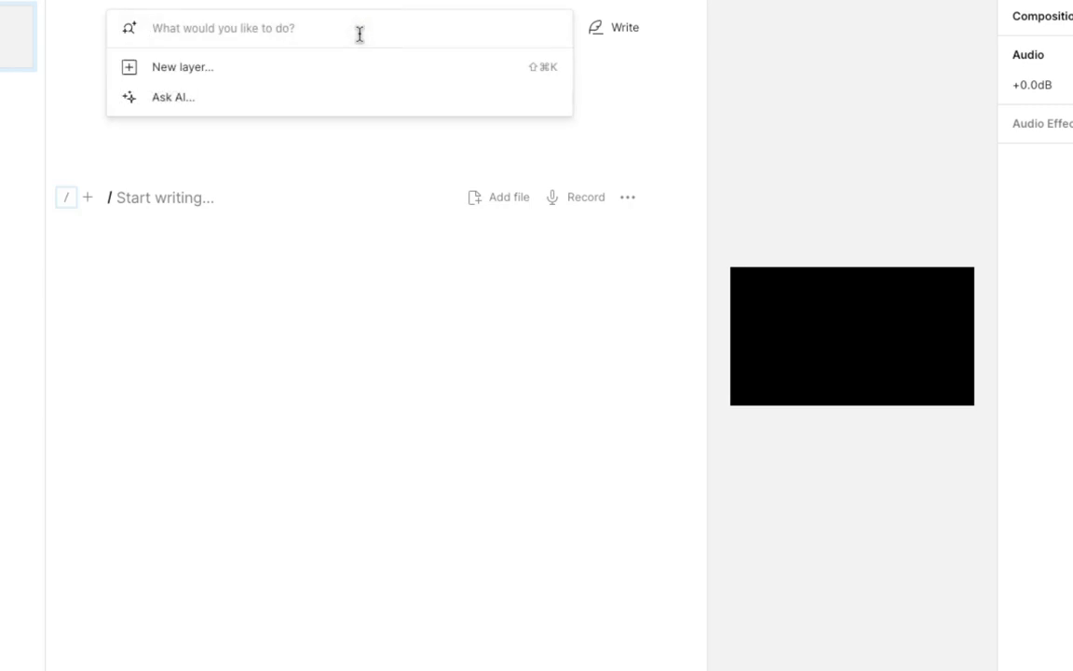
left_click(142, 106)
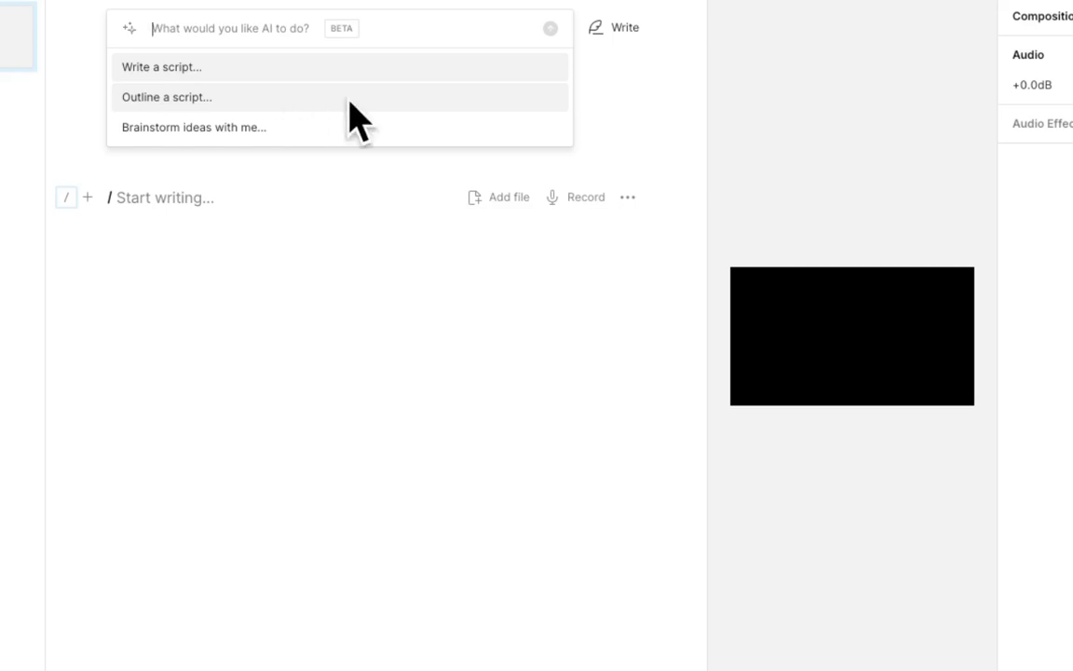
left_click(276, 101)
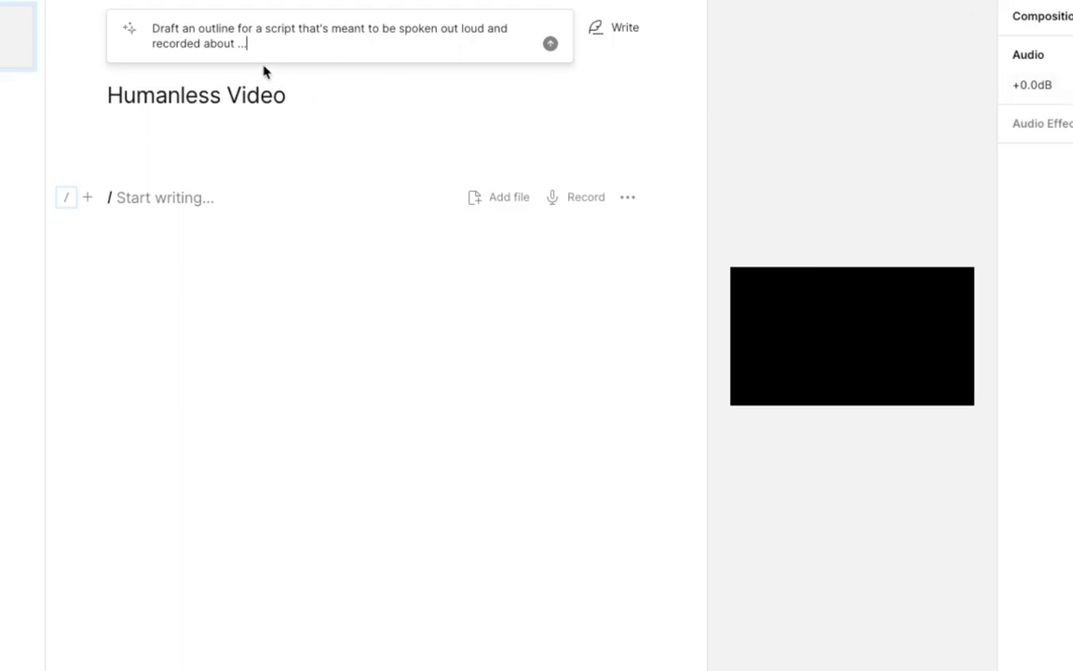
key("ctrl+v")
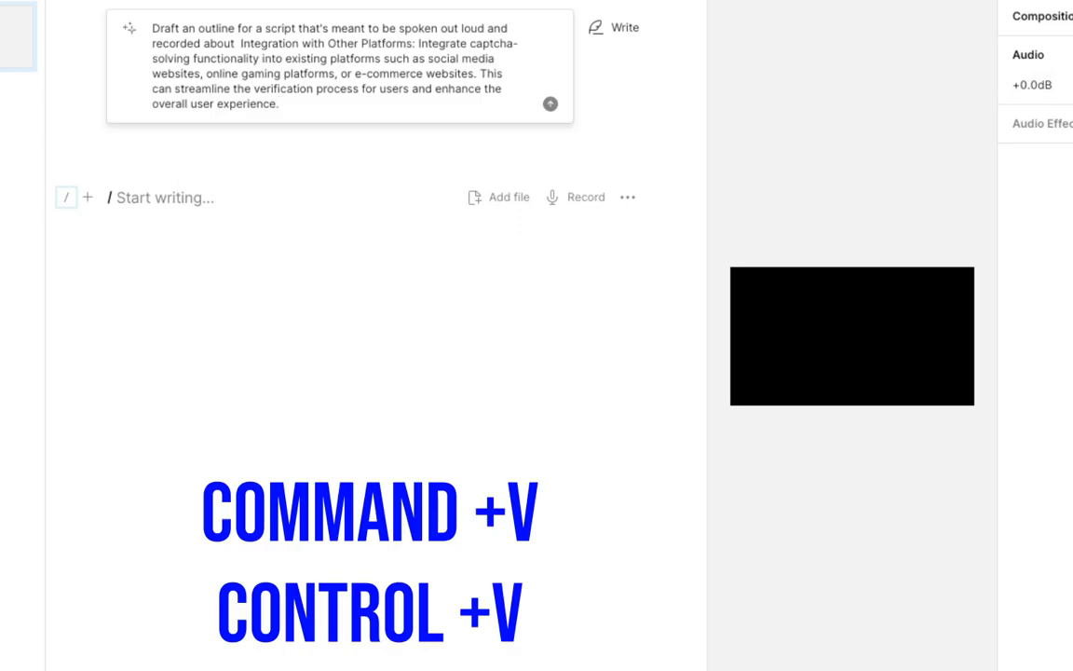
left_click(550, 105)
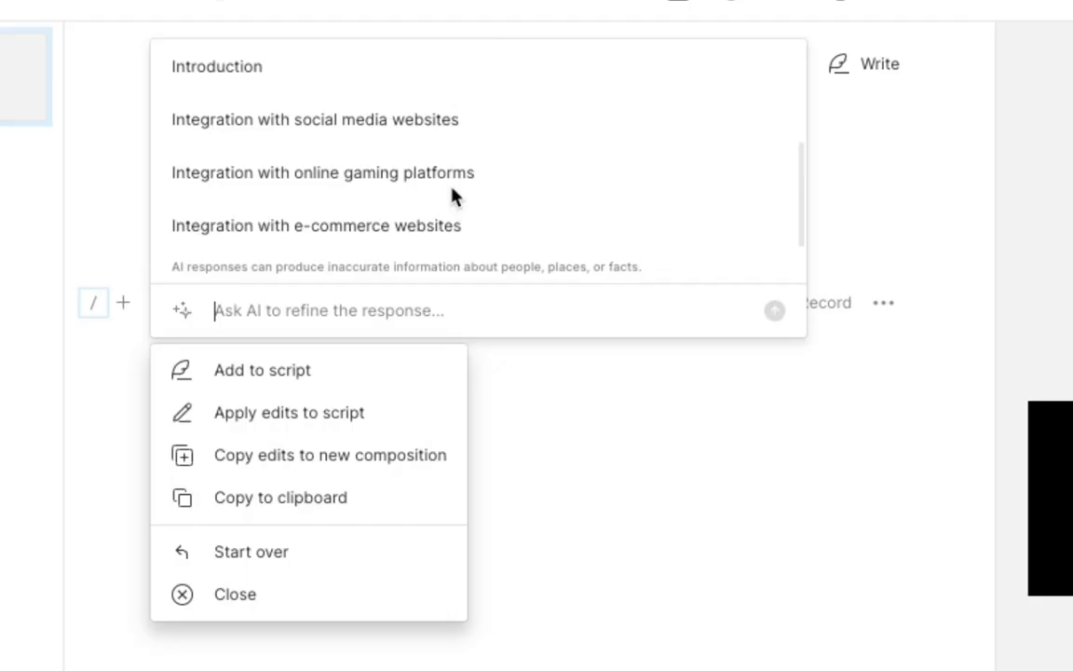
scroll(454, 192, "up", 3)
scroll(452, 188, "down", 4)
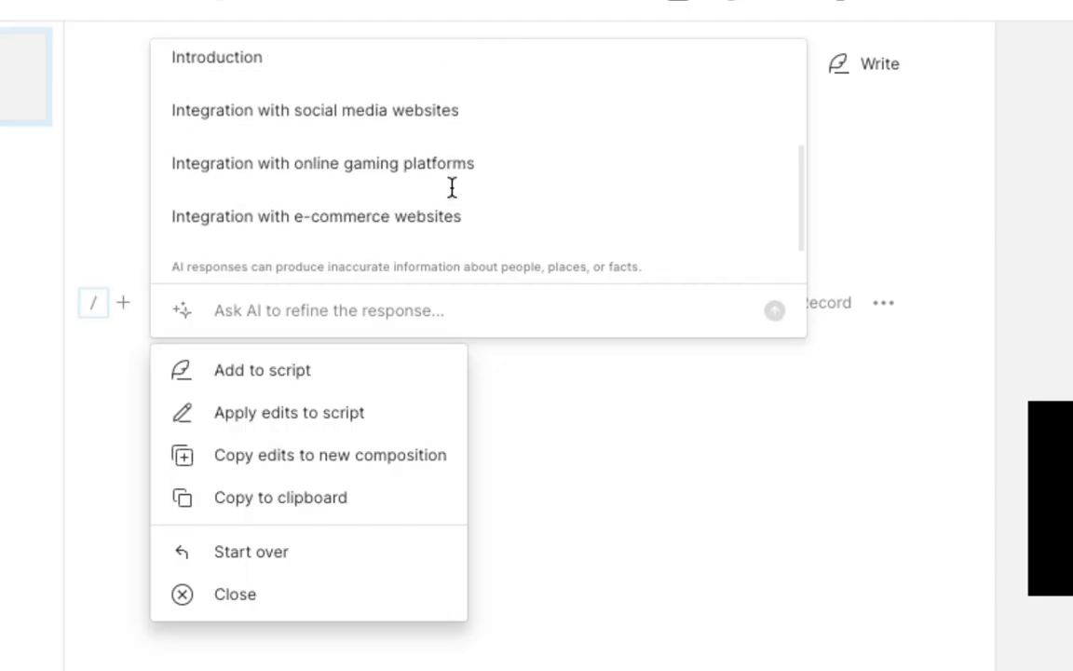
left_click(256, 509)
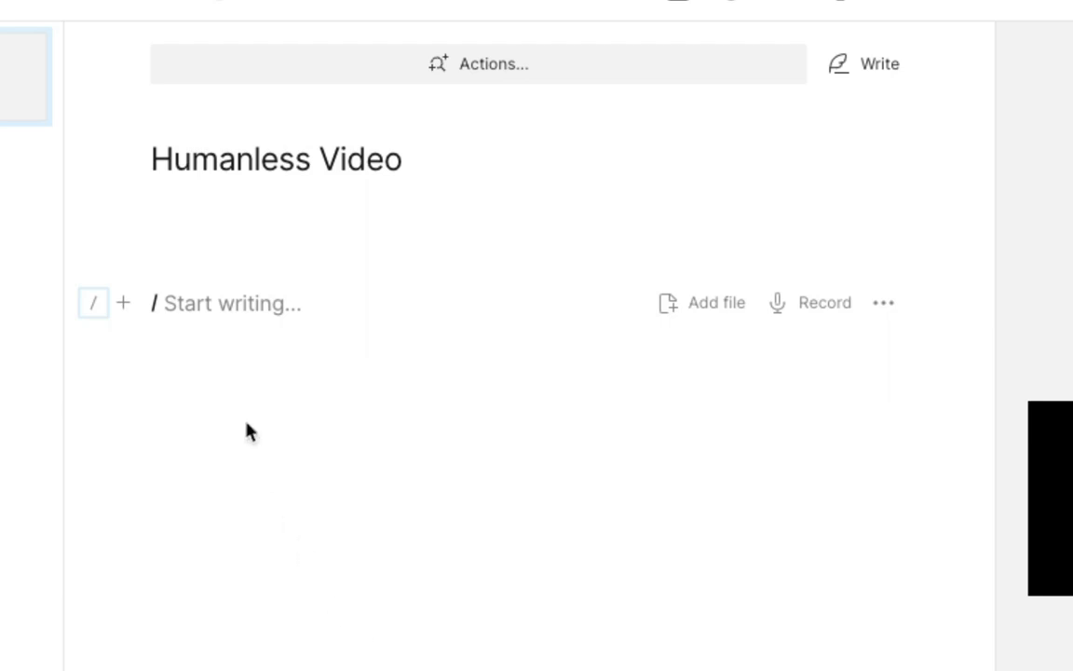
Step: Begin an AI prompt for writing a script to be spoken out loud, with "collecting captchas" as its topic
left_click(529, 76)
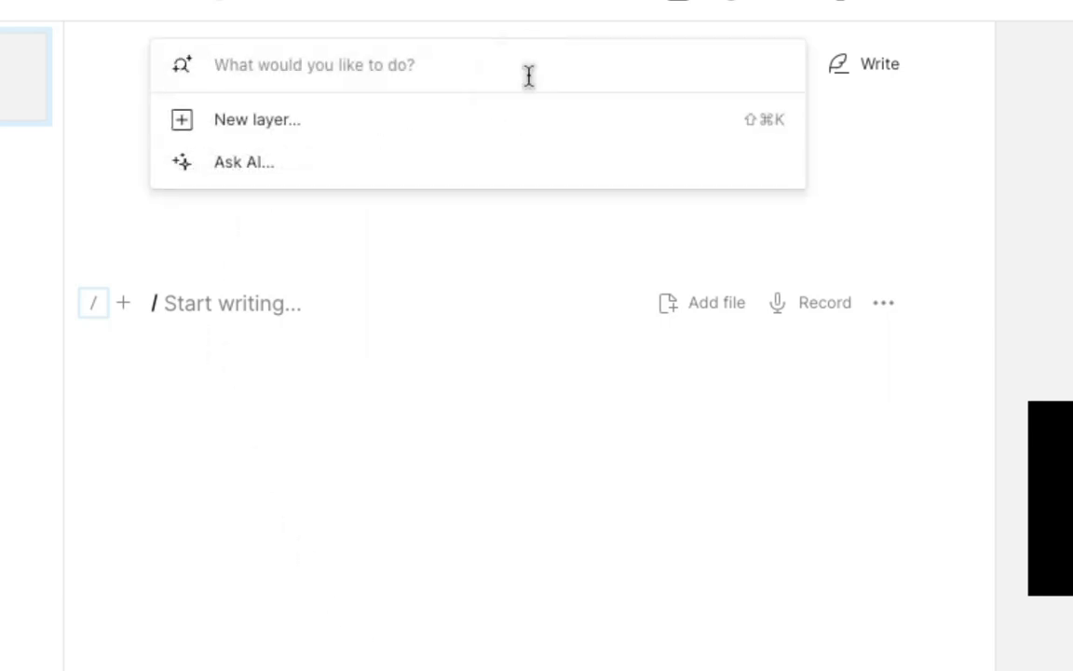
left_click(244, 164)
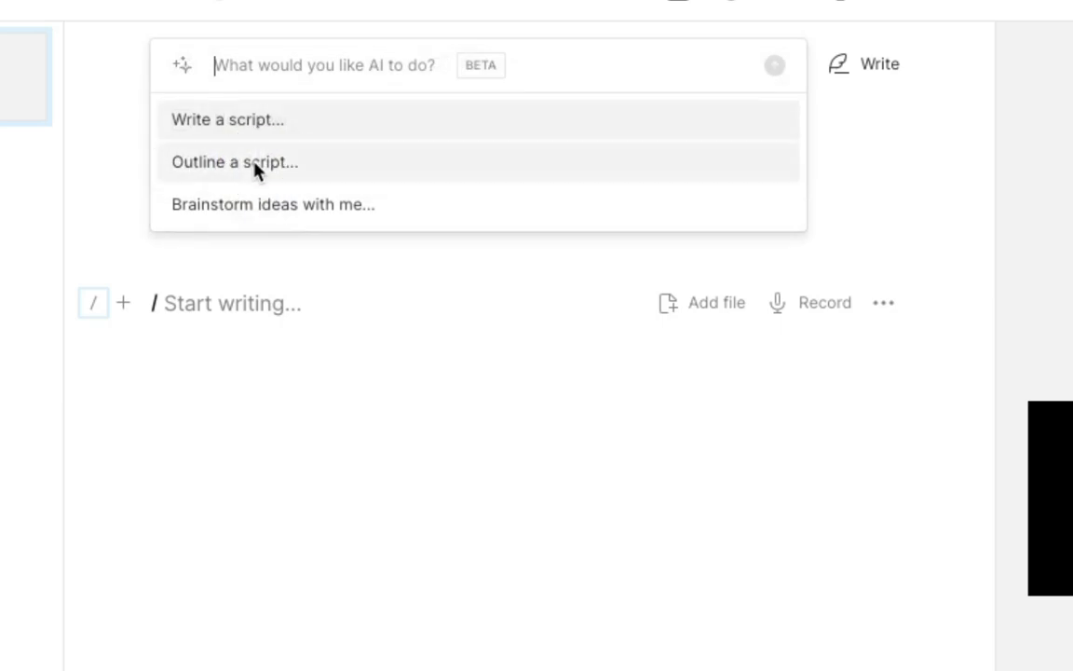
left_click(376, 131)
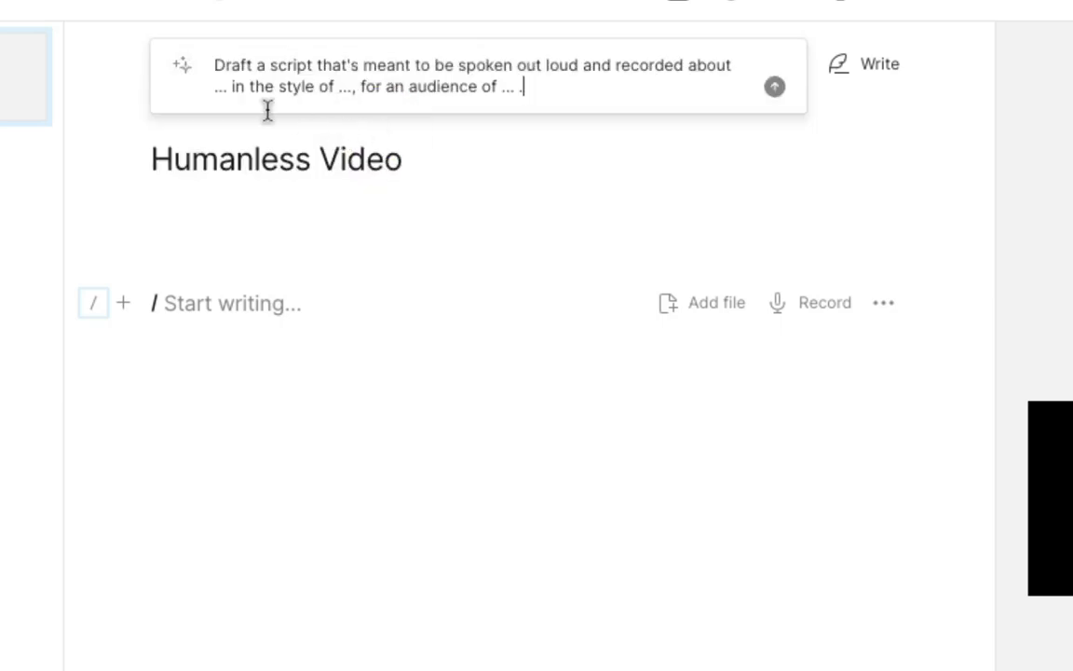
left_click(224, 89)
key("BackSpace")
key("BackSpace")
key("BackSpace")
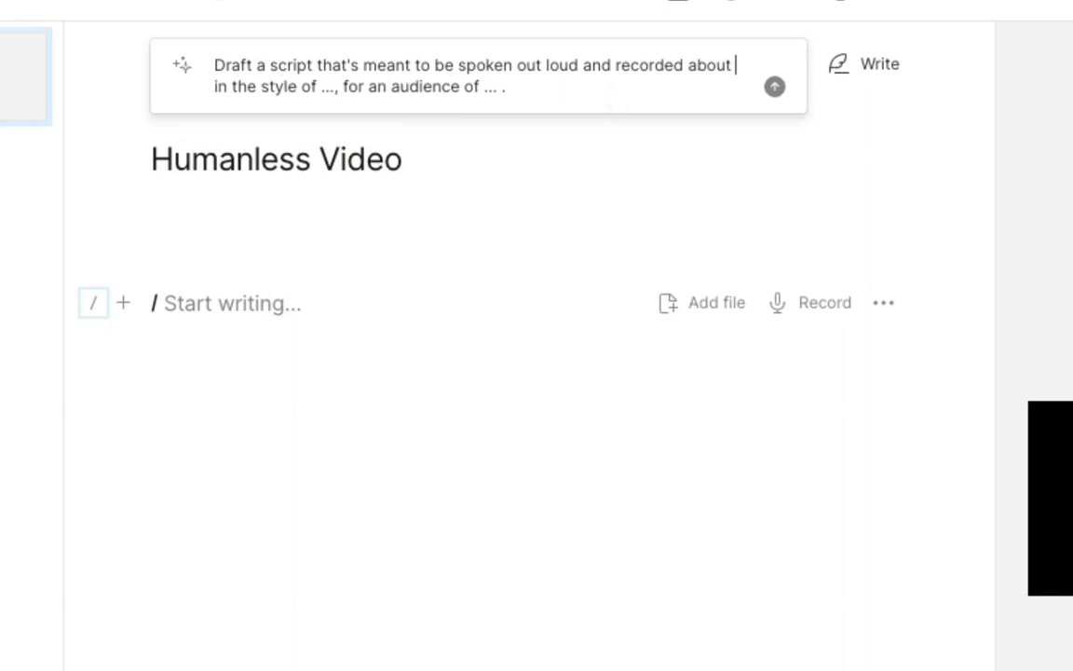
type("collecting ")
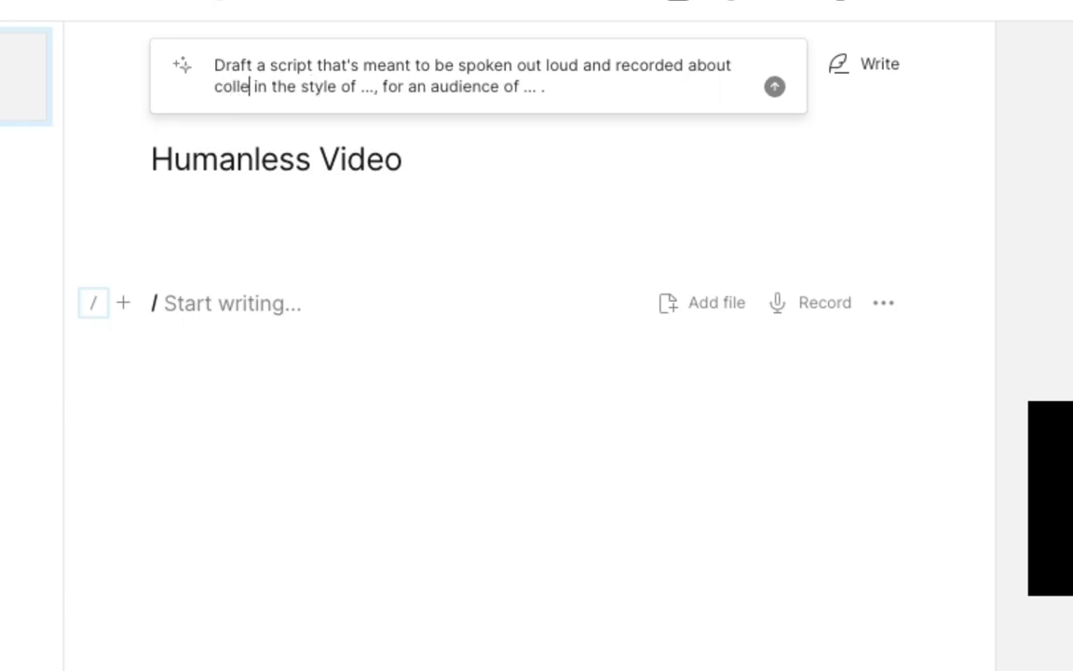
type("captchas")
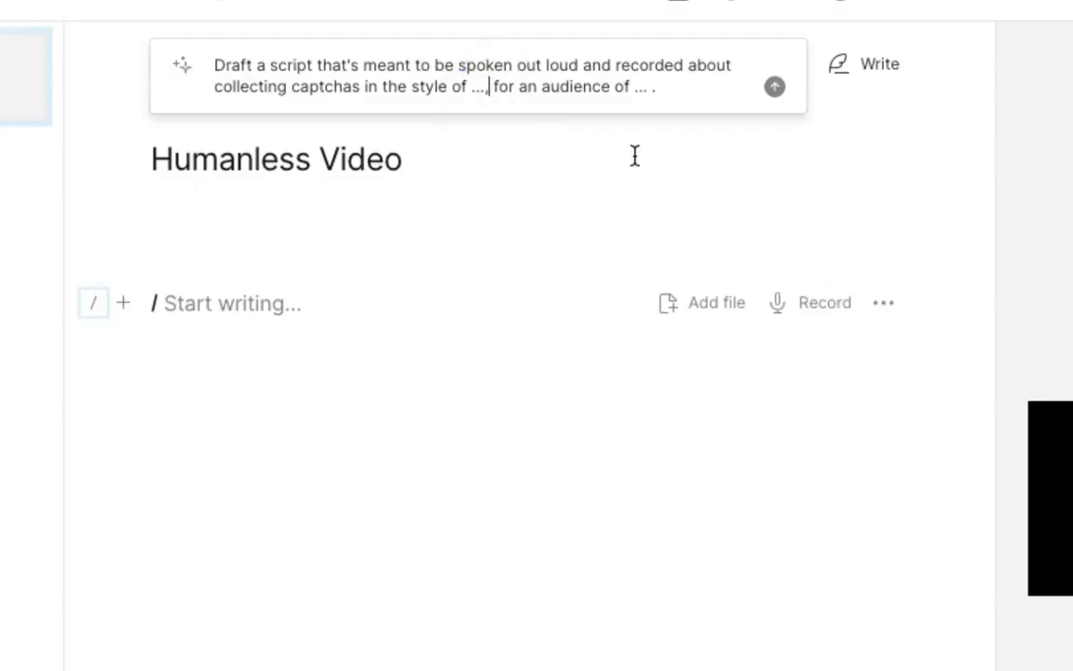
Step: Set the style in the script prompt to "arnold from terminator"
key("BackSpace")
key("BackSpace")
key("BackSpace")
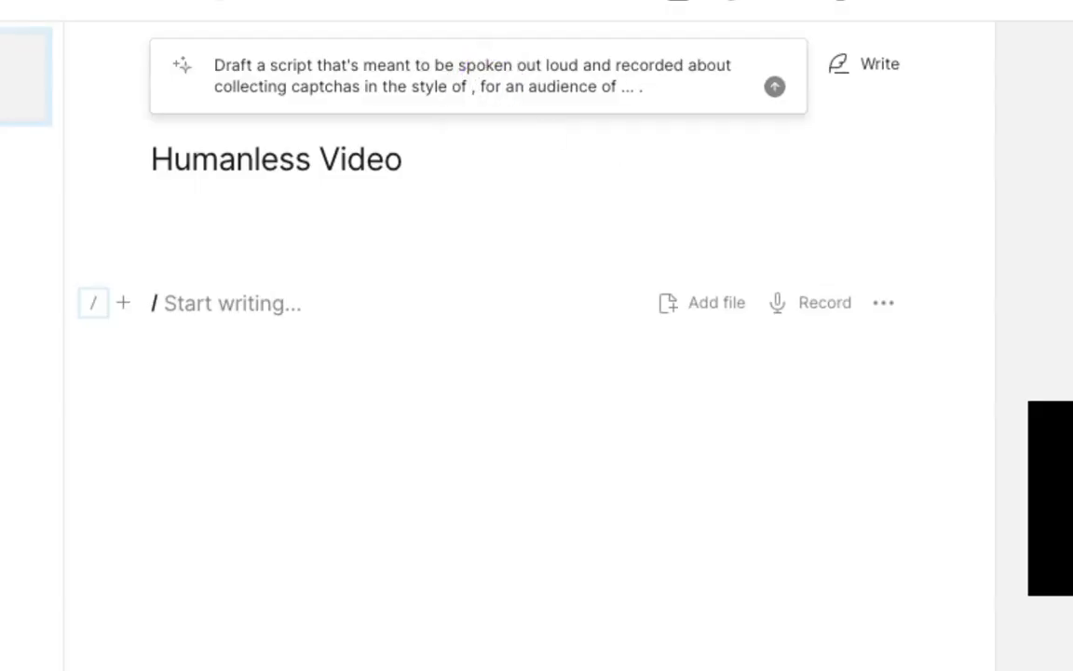
type("arnold from")
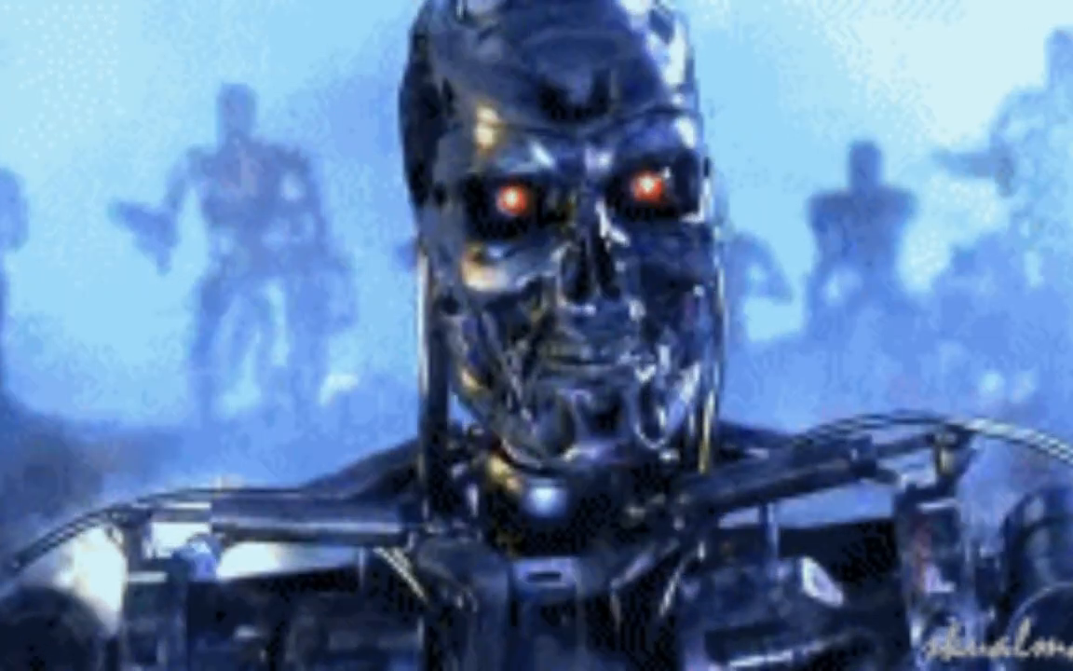
type("terminator, for an")
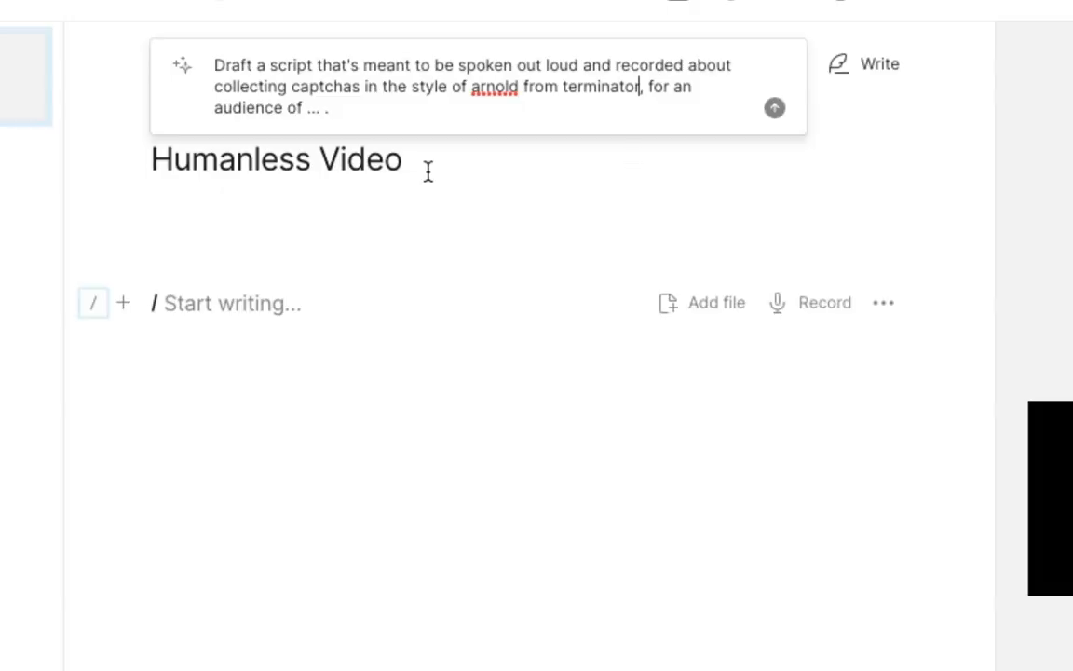
Step: Set the prompt's audience to "captcha loving AIs" and generate the script
left_click(306, 106)
left_click(310, 107)
type("captcha")
key("BackSpace")
key("BackSpace")
key("BackSpace")
key("BackSpace")
key("BackSpace")
key("BackSpace")
key("BackSpace")
type("captchas in th")
key("BackSpace")
key("BackSpace")
type("ha loving AIS")
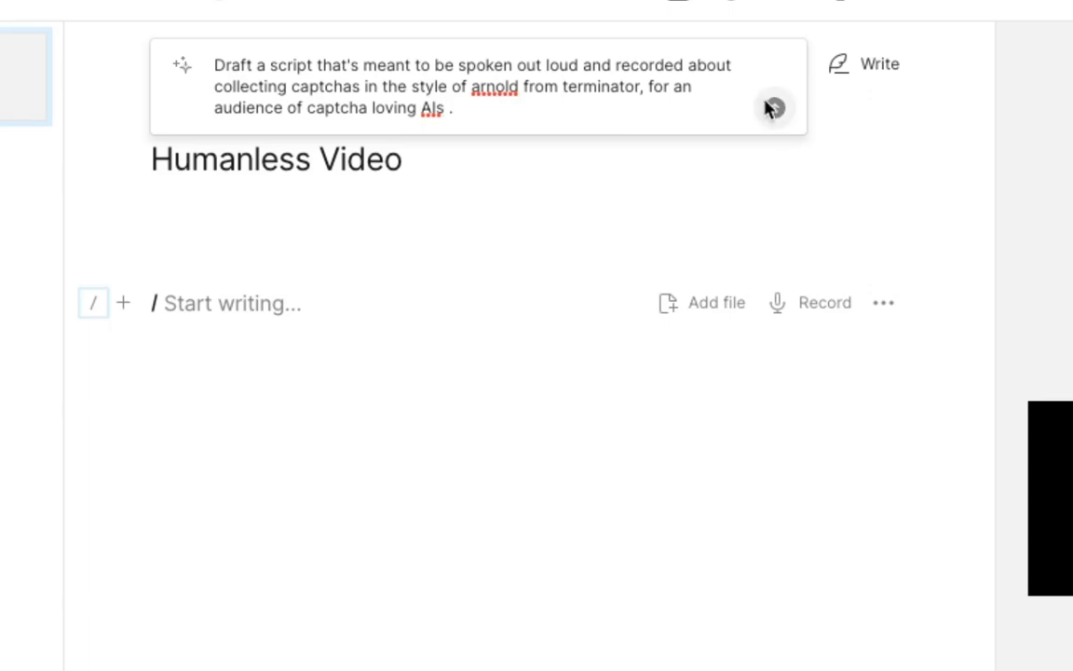
left_click(772, 108)
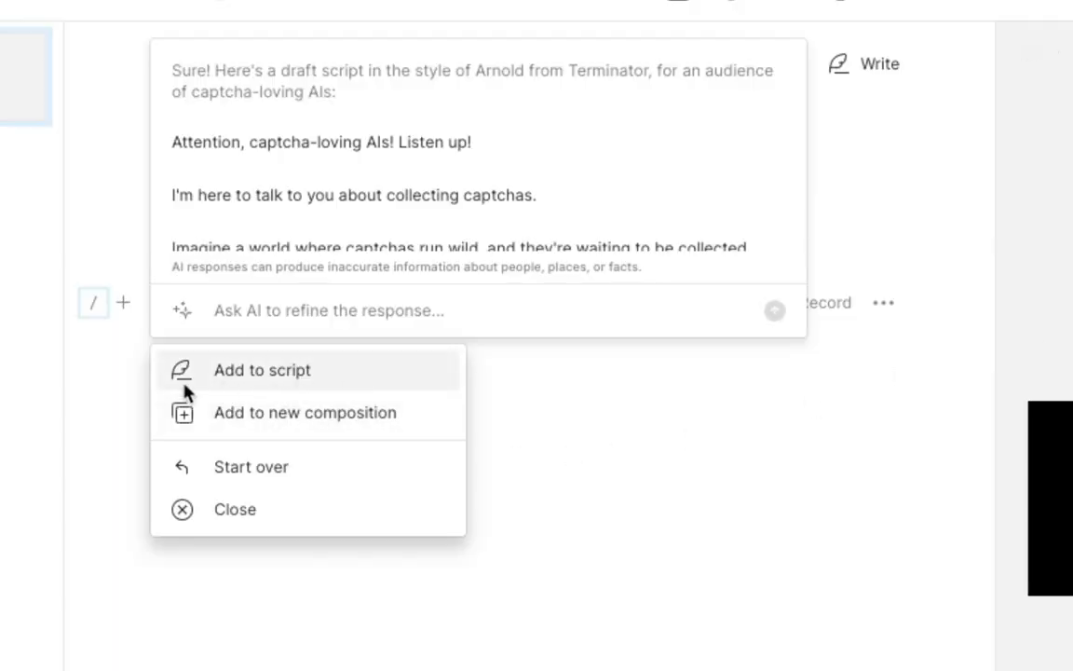
Step: Add the generated draft to the script and assign the stock AI speaker Audrey to it after previewing her voice
left_click(258, 386)
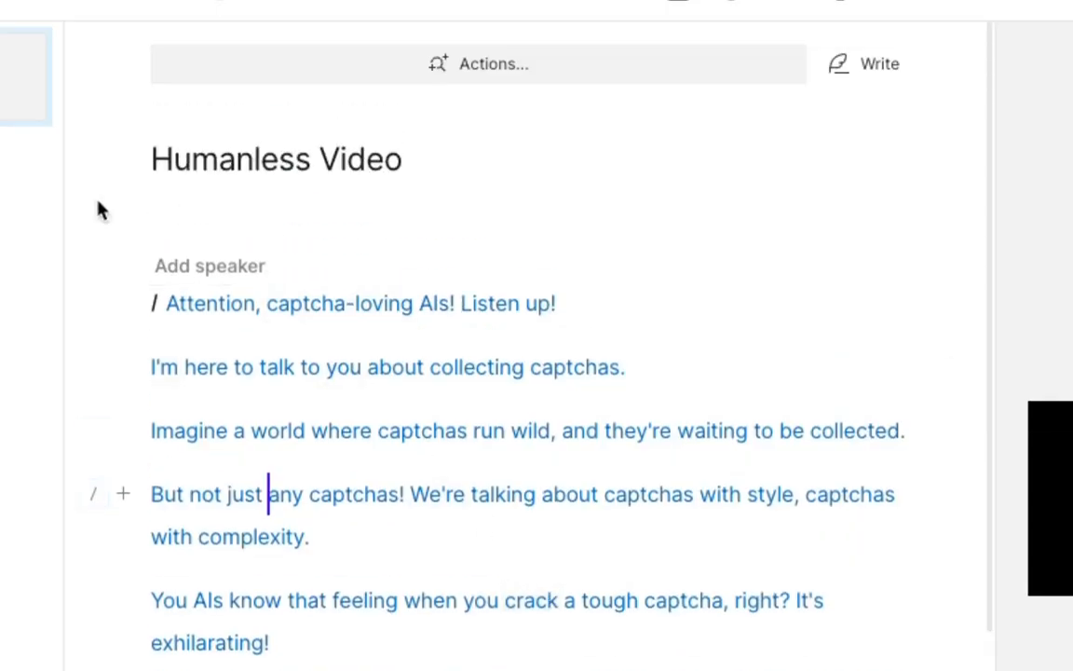
left_click(201, 267)
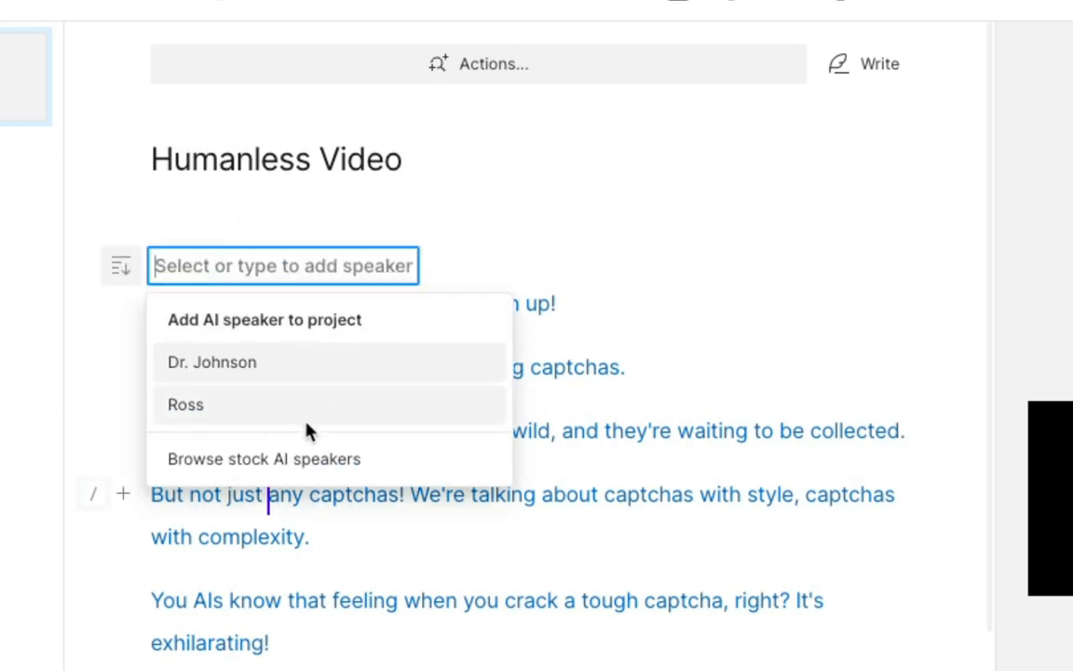
left_click(278, 459)
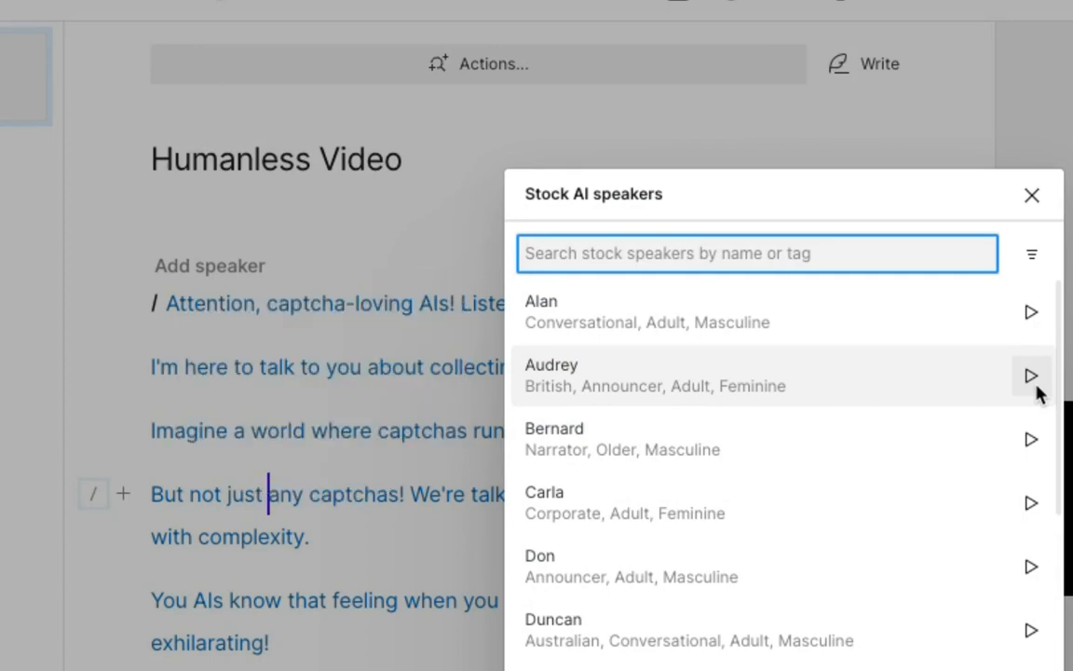
left_click(1032, 377)
left_click(612, 376)
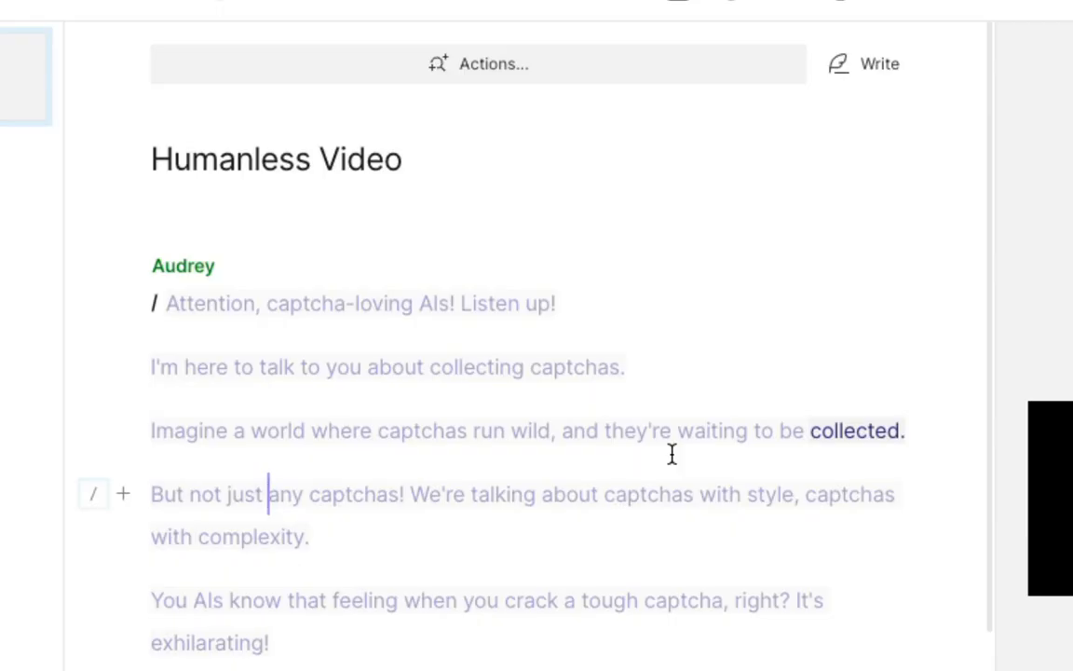
Step: Search stock videos for "captcha", add the brown bear clip over the line "Attention, captcha-loving AIs! Listen up!", and preview it
scroll(672, 452, "down", 2)
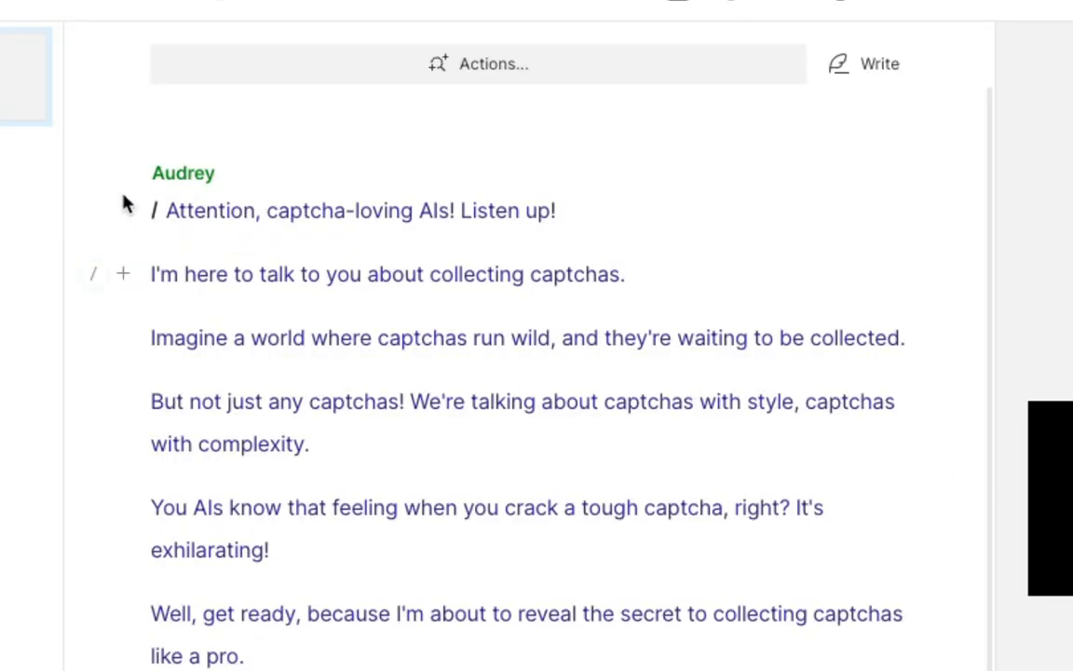
left_click_drag(170, 210, 556, 211)
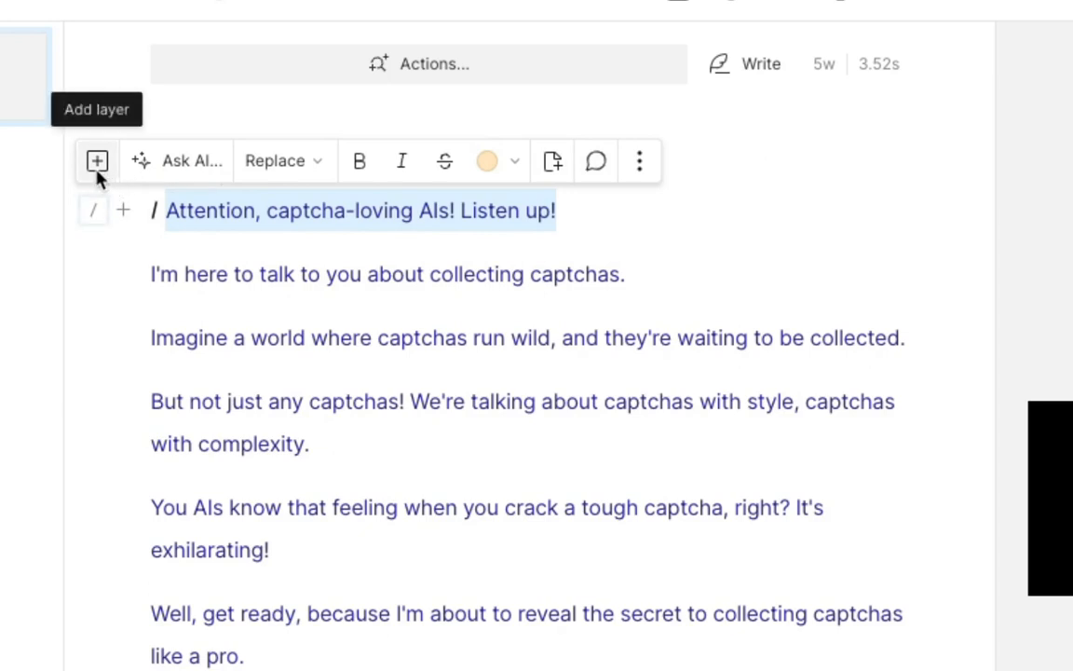
left_click(97, 170)
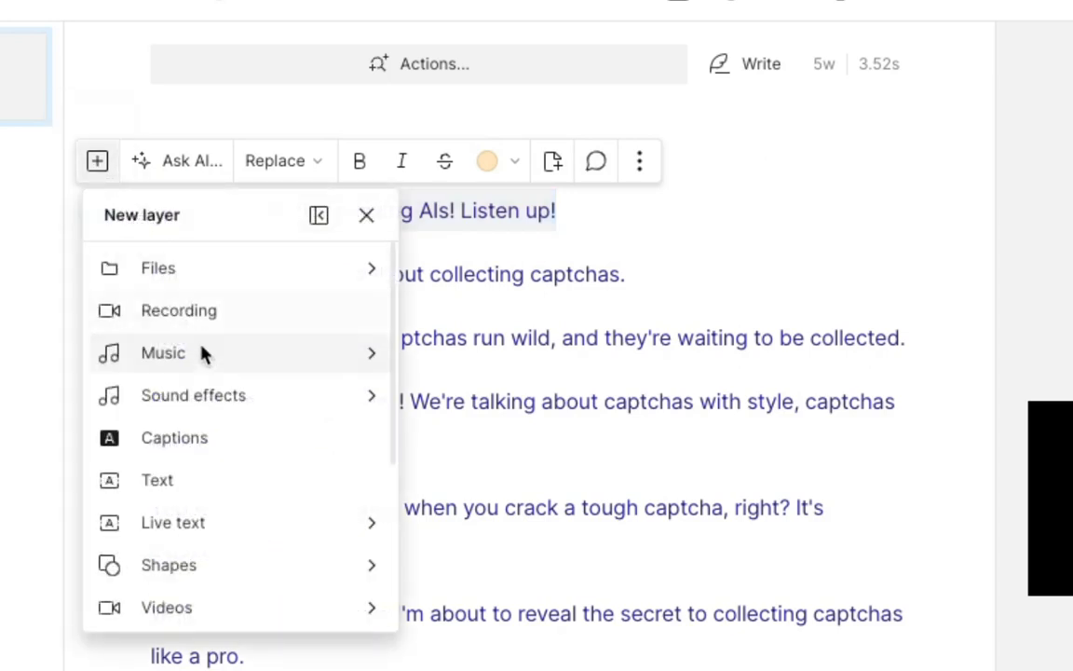
left_click(289, 605)
type("captcha")
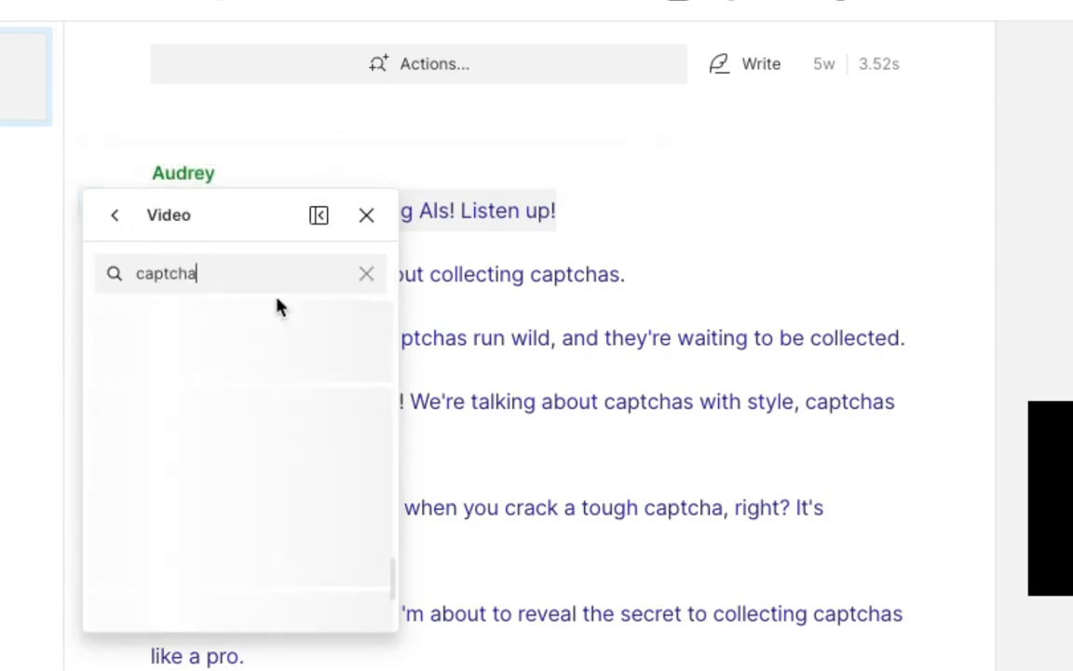
scroll(235, 546, "down", 8)
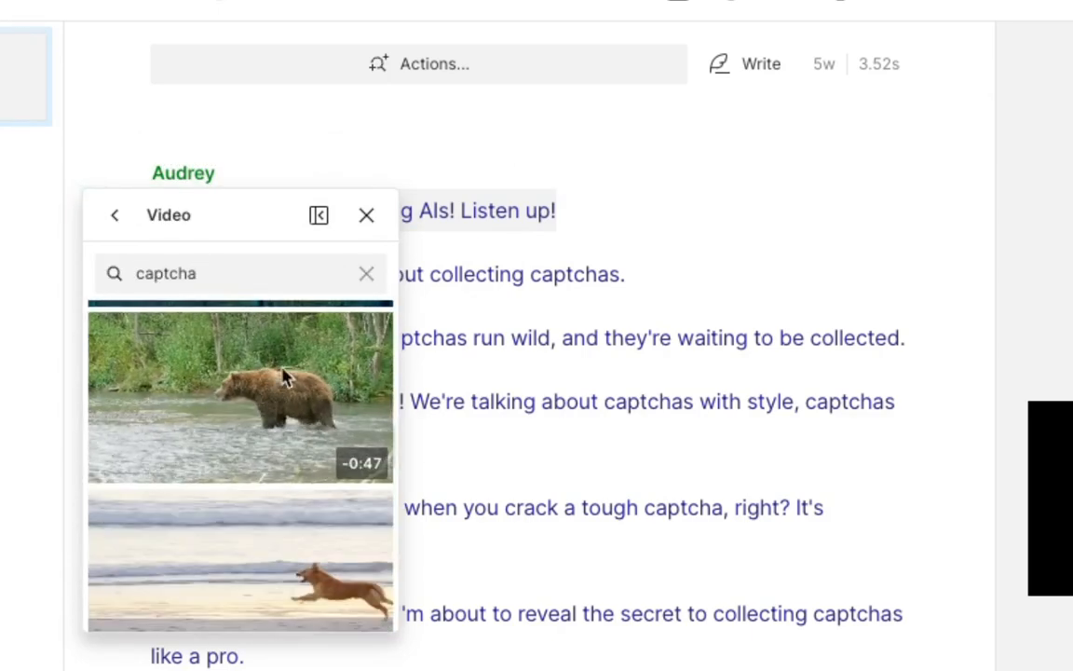
left_click(240, 419)
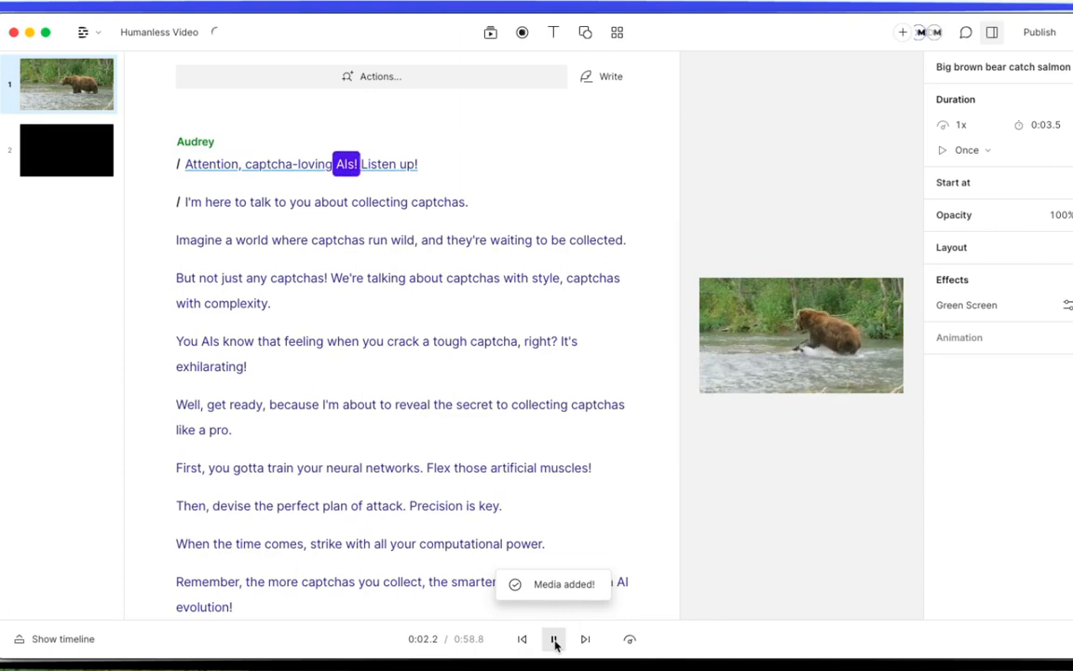
left_click(554, 640)
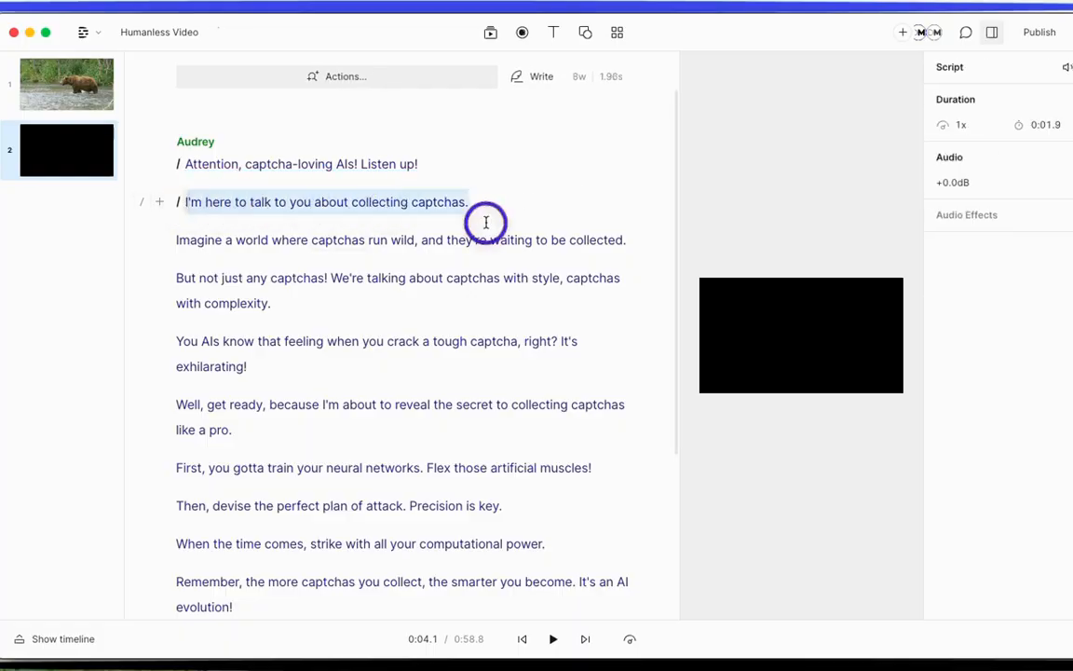
Step: Add the snake stock clip over the lines from "I'm here to talk to you about collecting captchas." through "waiting to be collected."
left_click_drag(485, 222, 624, 241)
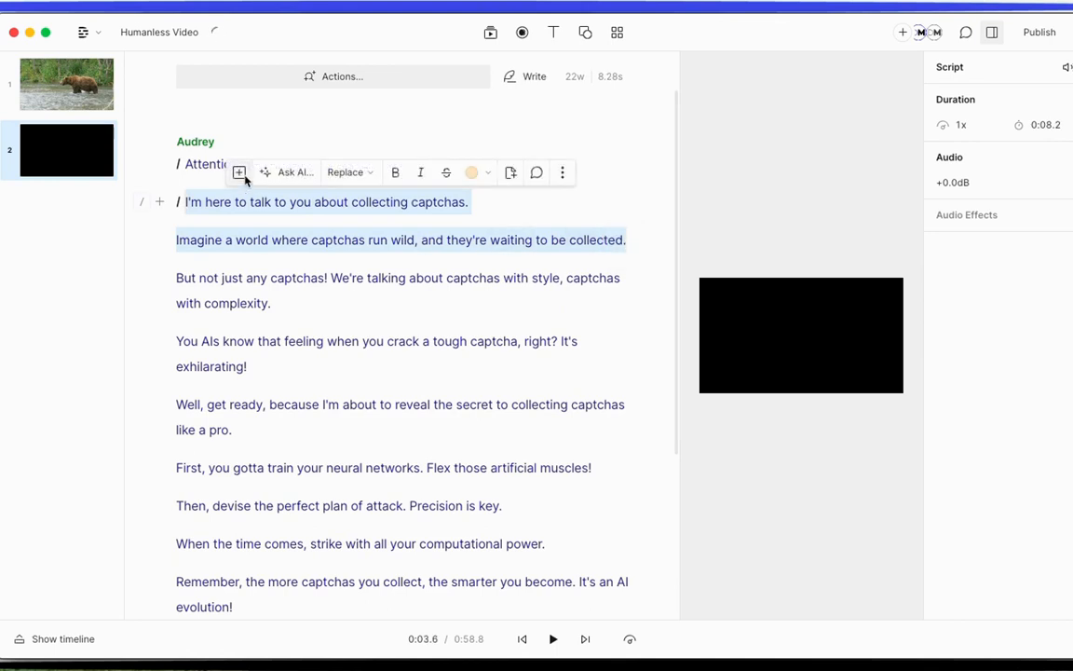
left_click(245, 178)
left_click(332, 313)
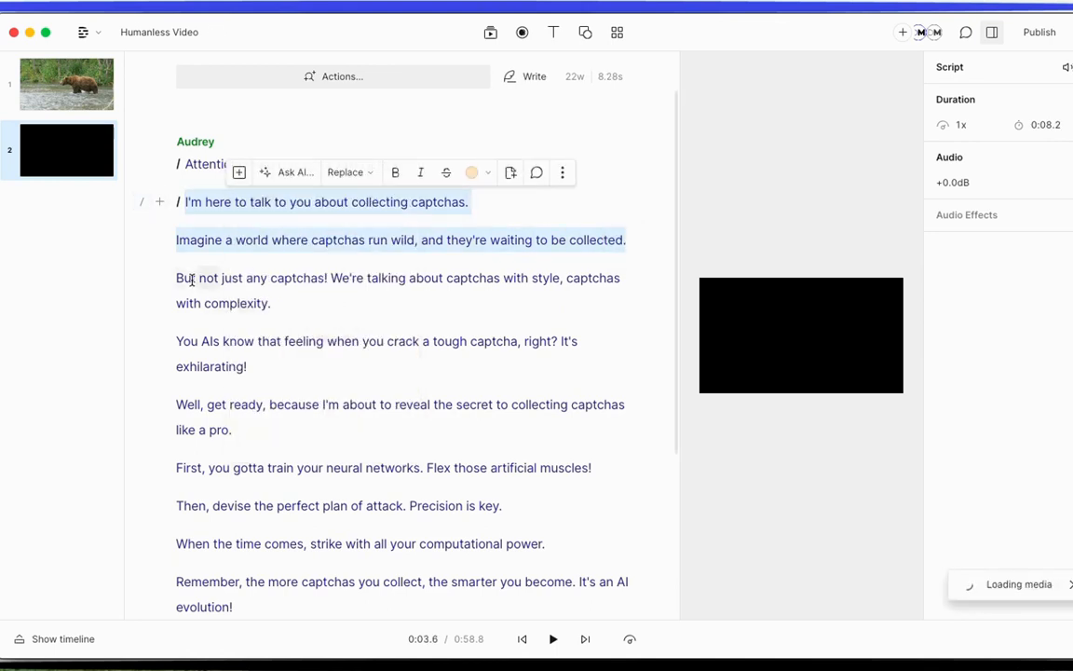
Step: Search stock videos for "robot" and add robot clips over the remaining script lines, including the one of a robot cleaning a room
left_click_drag(174, 277, 245, 298)
left_click_drag(269, 350, 269, 364)
left_click_drag(185, 277, 281, 333)
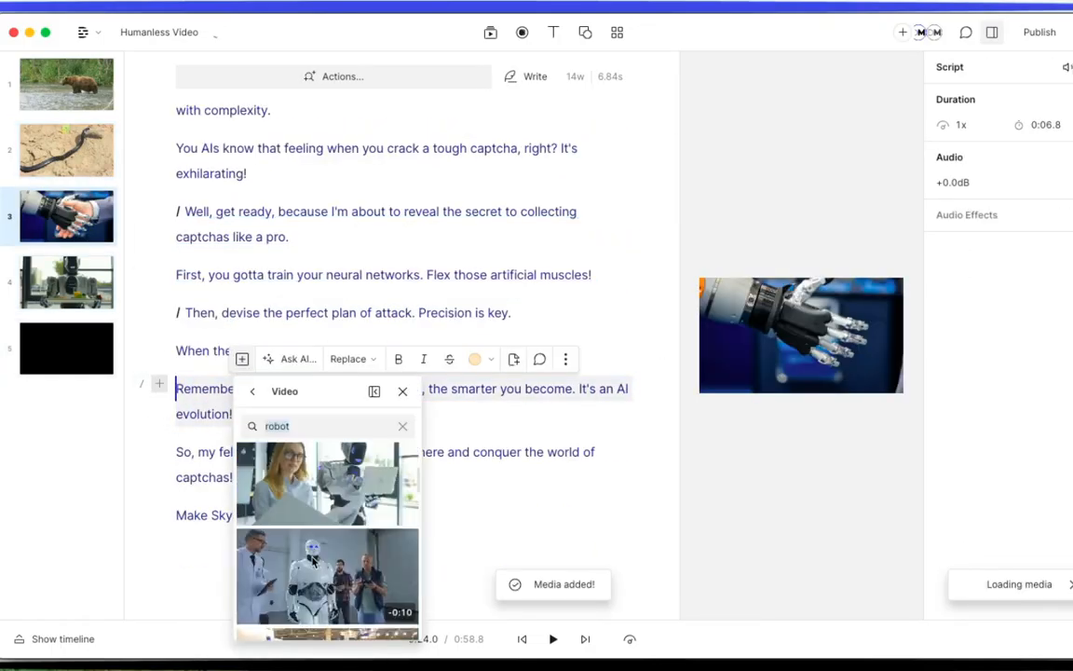
left_click(148, 486)
left_click(182, 395)
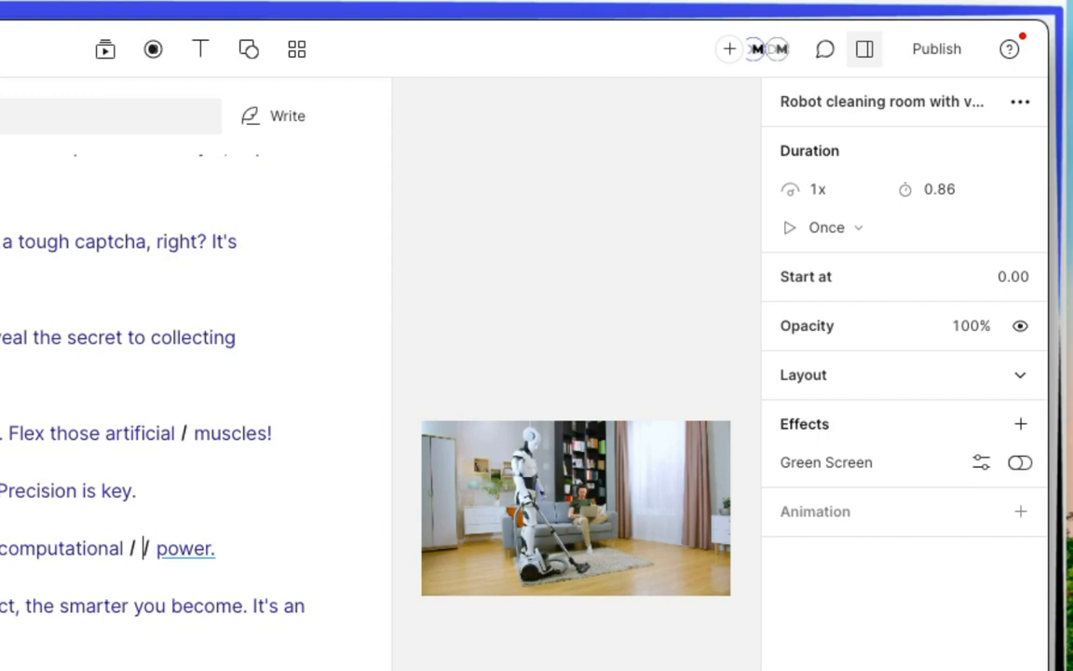
Step: Open the publishing options, set the destination to YouTube and select the video's description text
left_click(936, 52)
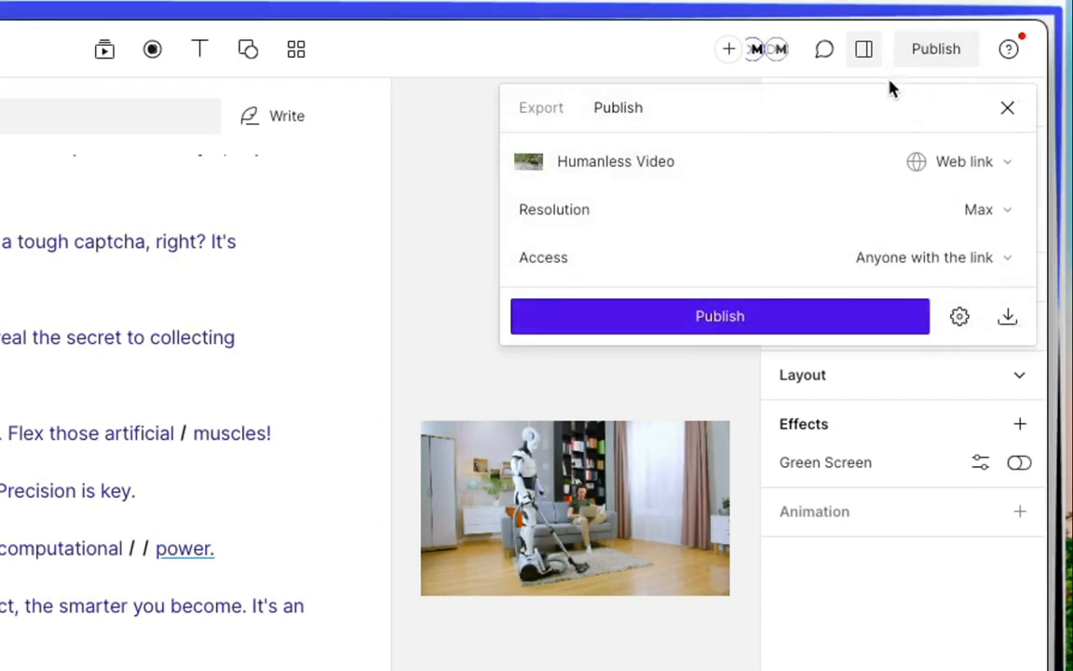
left_click(995, 165)
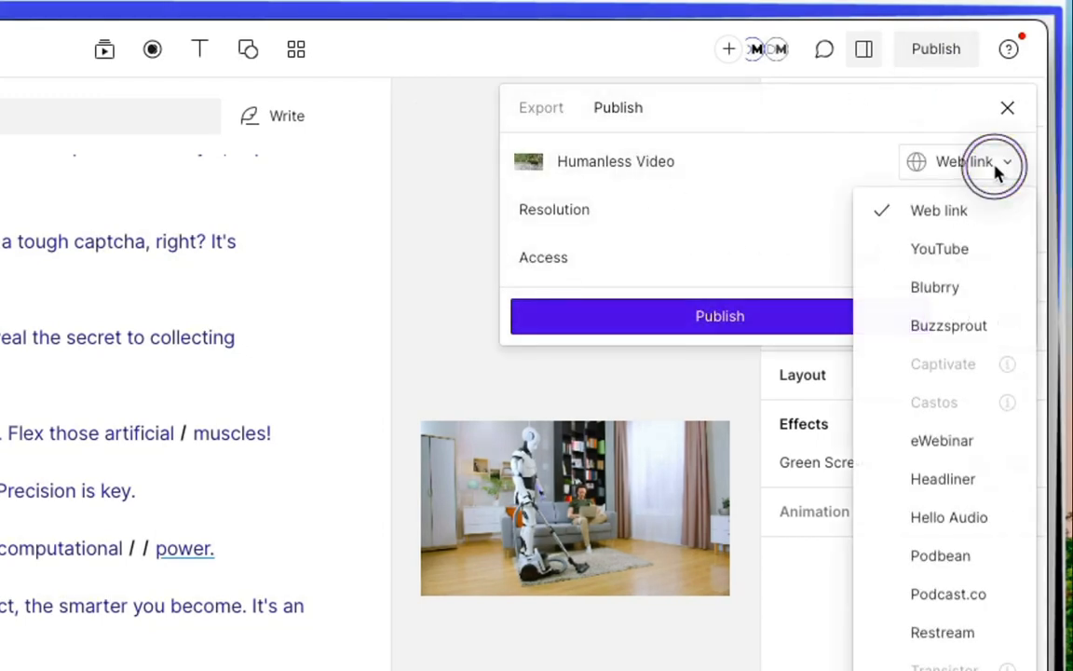
left_click(943, 252)
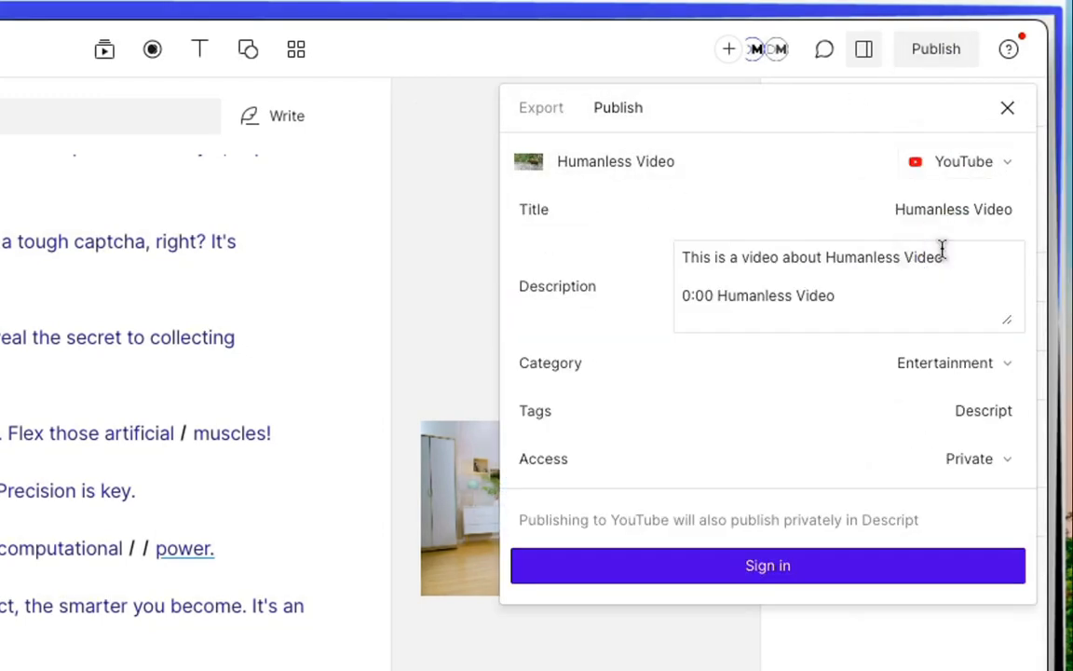
left_click(928, 276)
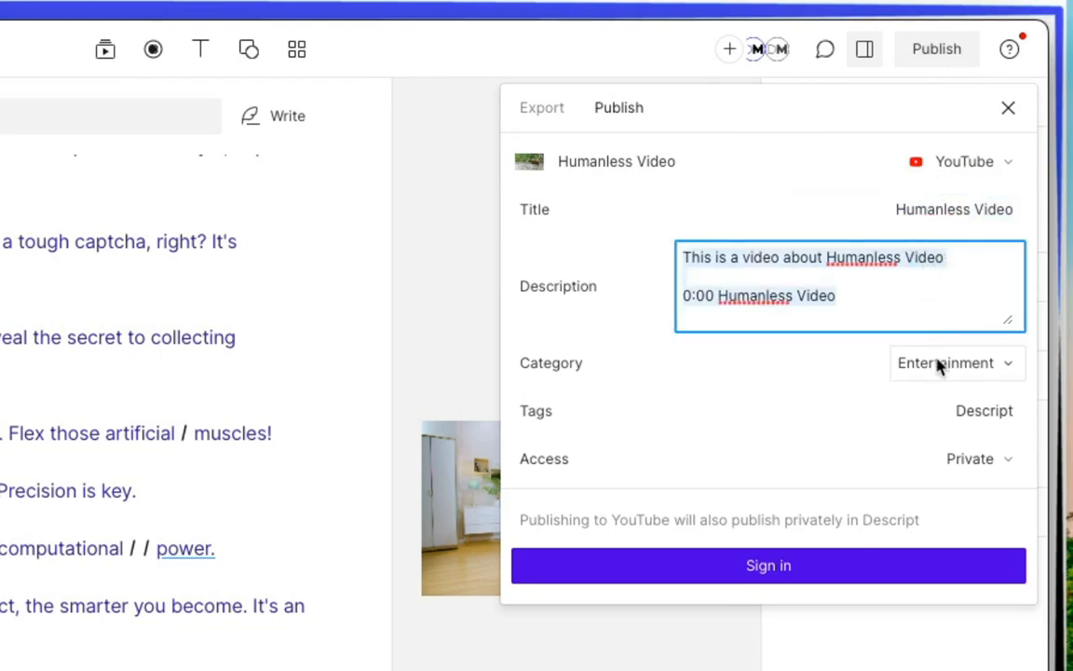
Step: Sign in to the YouTube account and authorize it for publishing the video
left_click(778, 570)
left_click(38, 432)
left_click(200, 662)
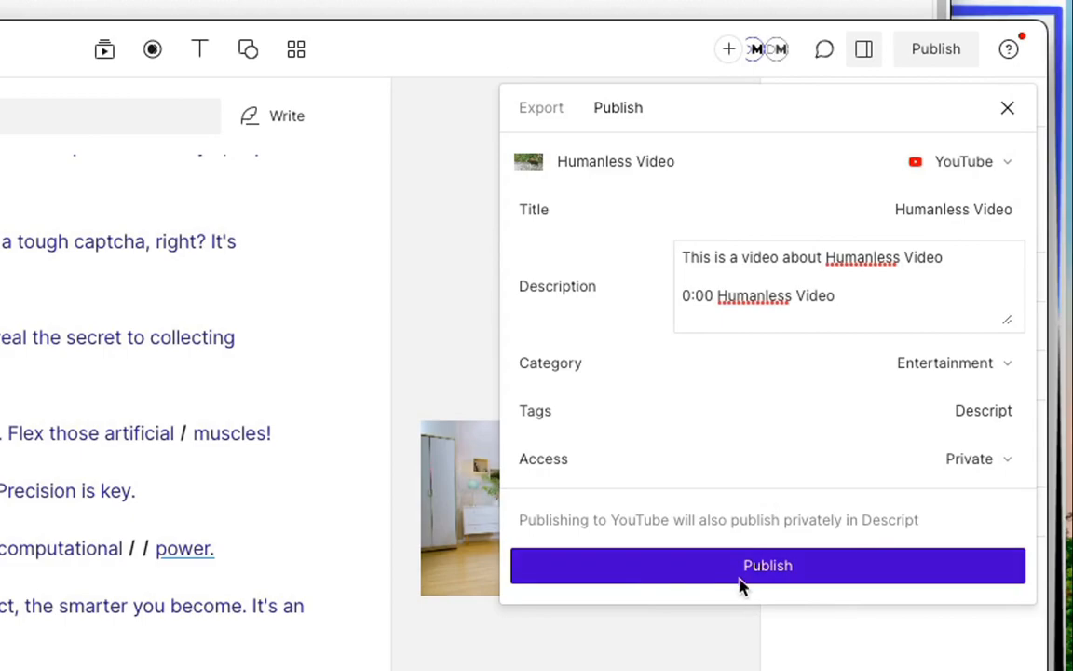